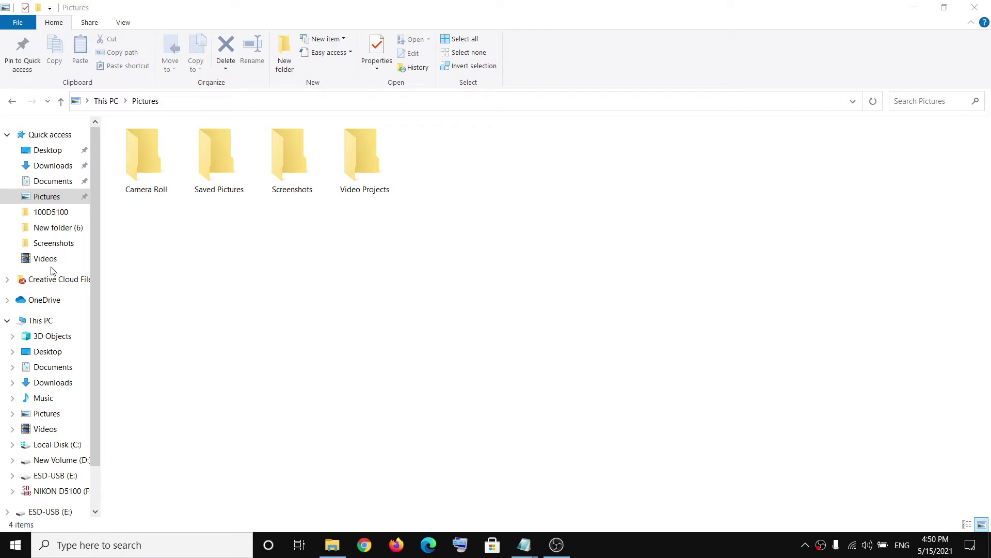
Step: From This PC, bring up Folder Options via File > Options
click(47, 326)
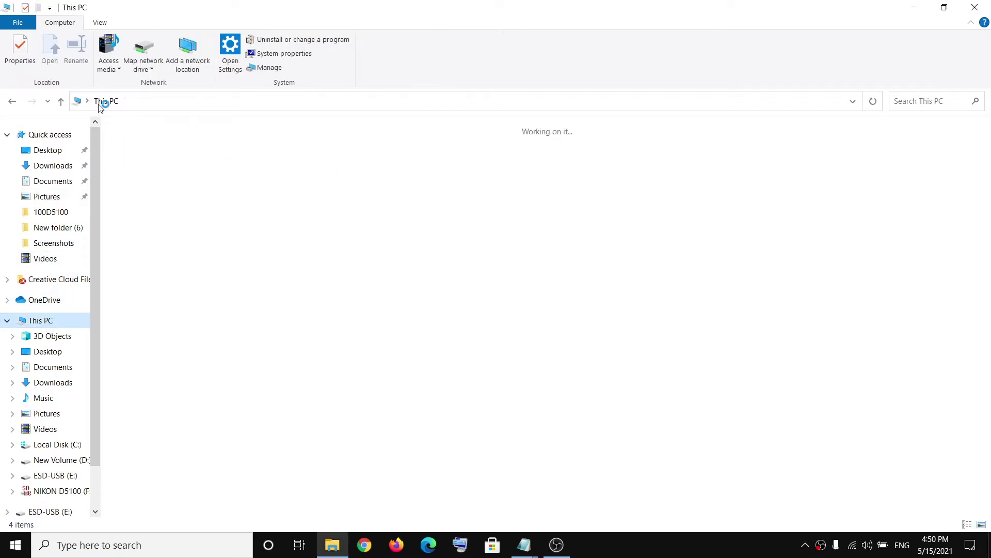
click(19, 26)
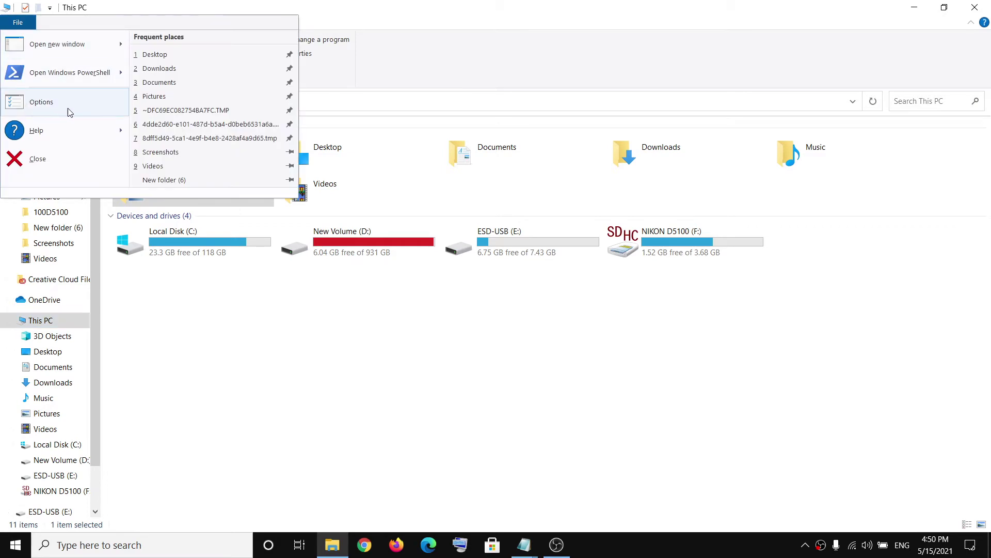
click(45, 106)
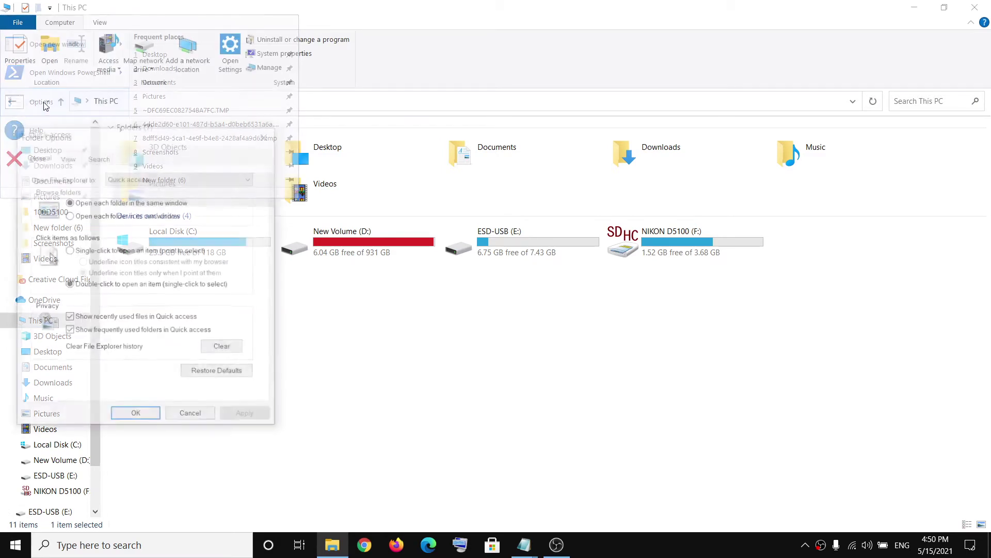
drag(133, 144, 314, 90)
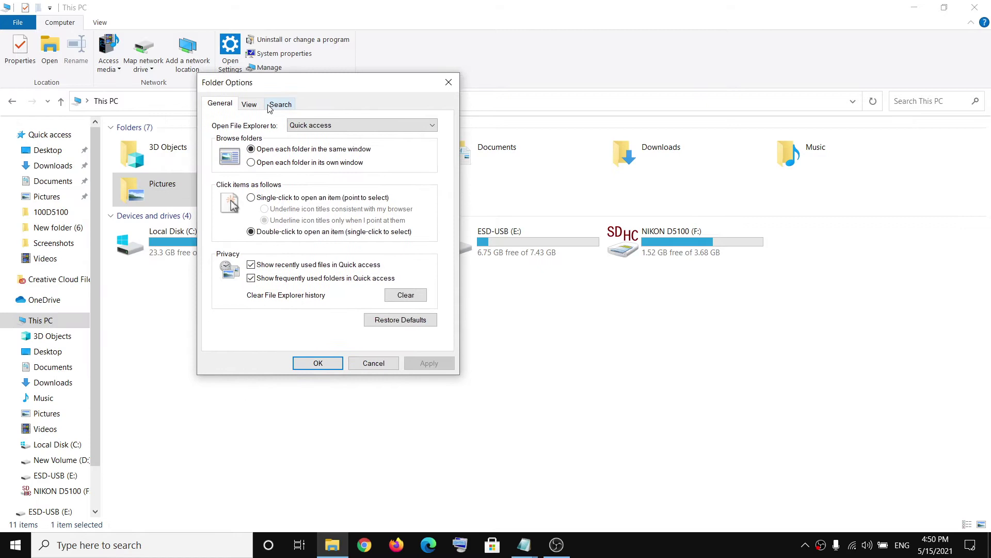
Step: Turn off 'Always show icons, never thumbnails' in the View settings and apply it
click(250, 105)
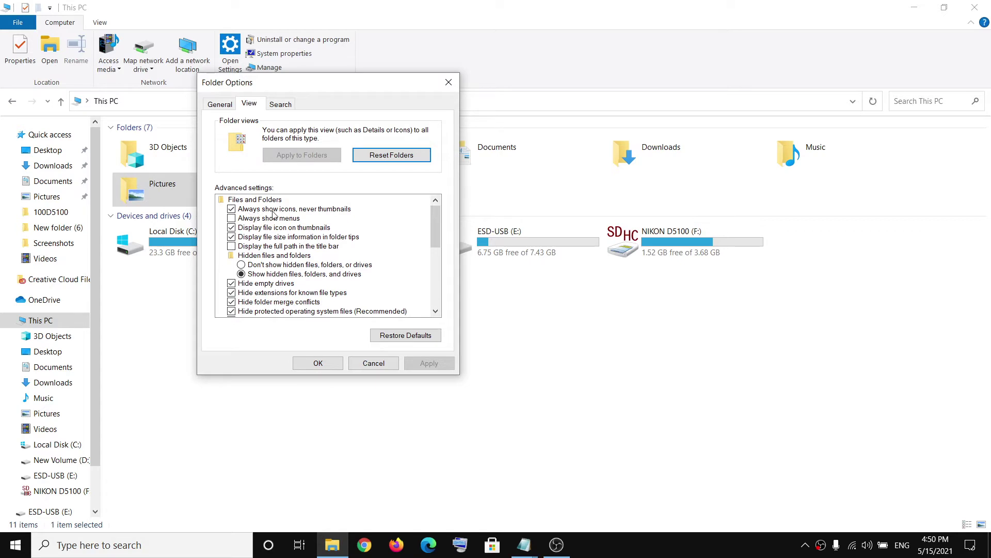
click(231, 209)
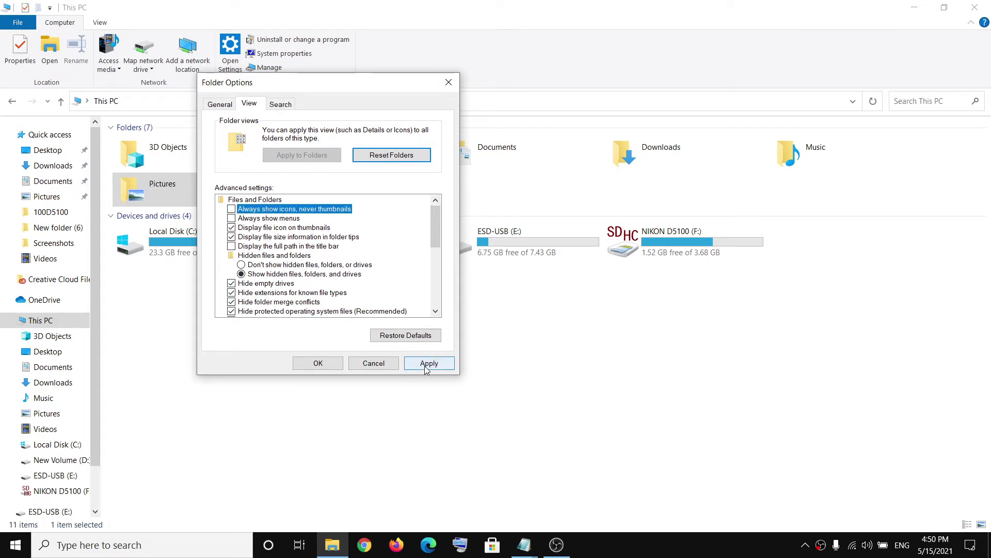
click(427, 365)
click(318, 364)
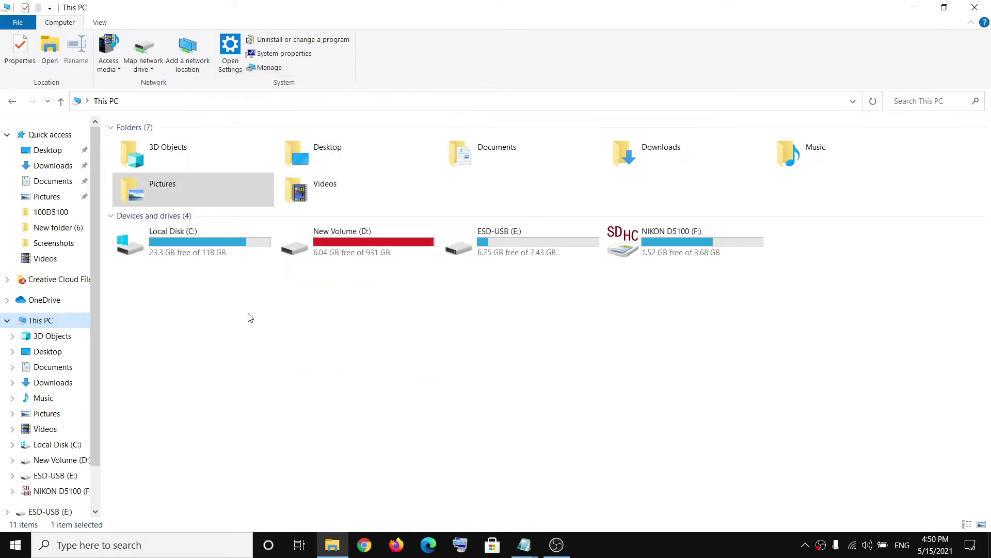
Step: In the Pictures folder, review the Folder Options View settings again and confirm with OK
click(47, 197)
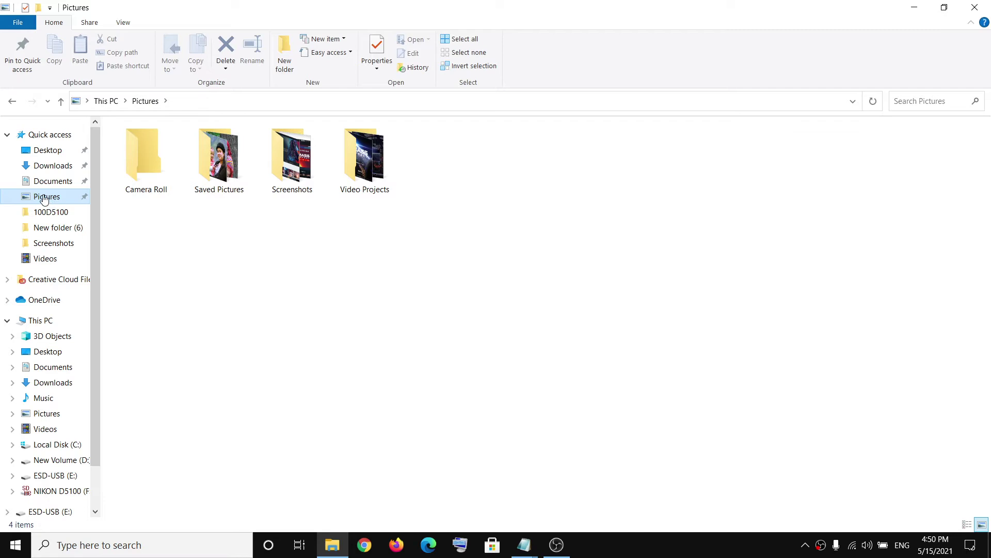
click(19, 24)
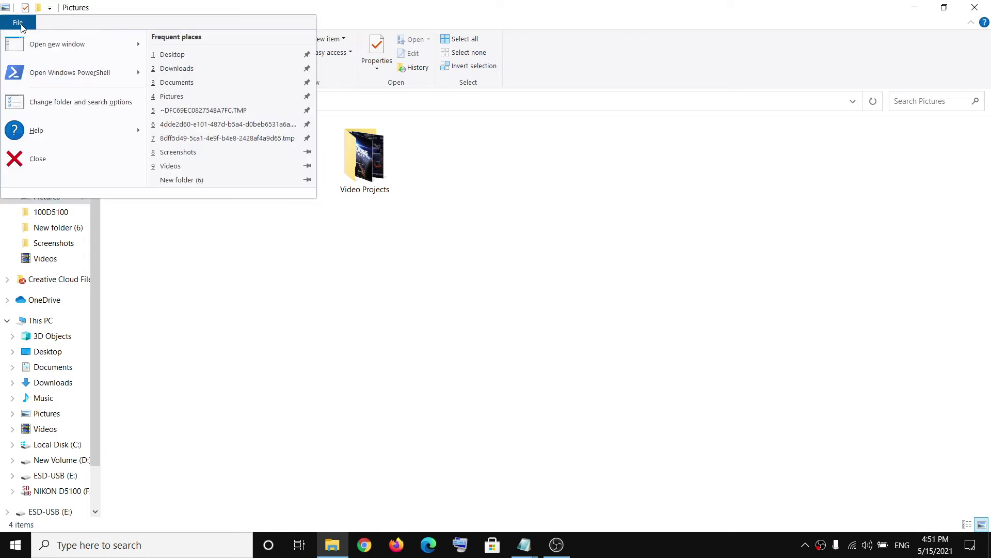
click(99, 109)
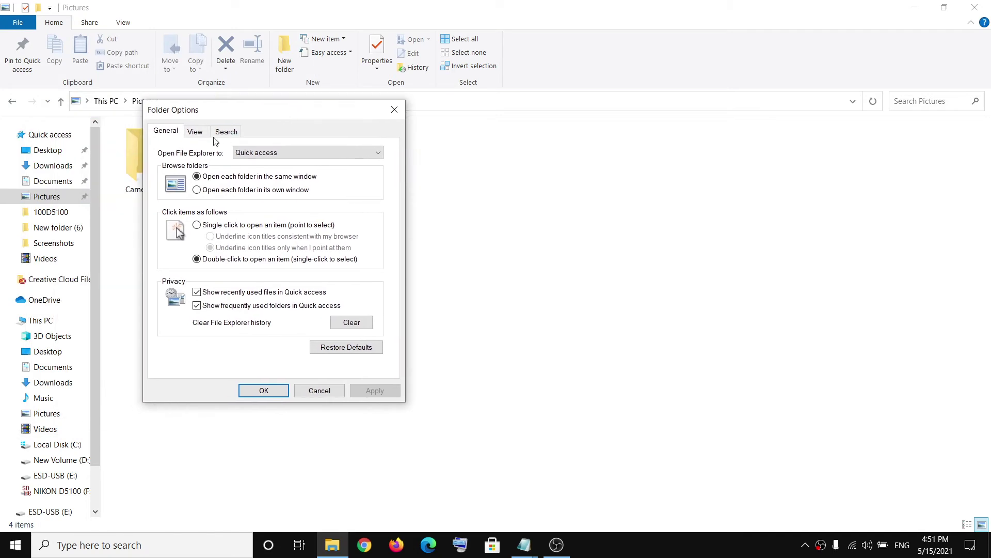
click(198, 133)
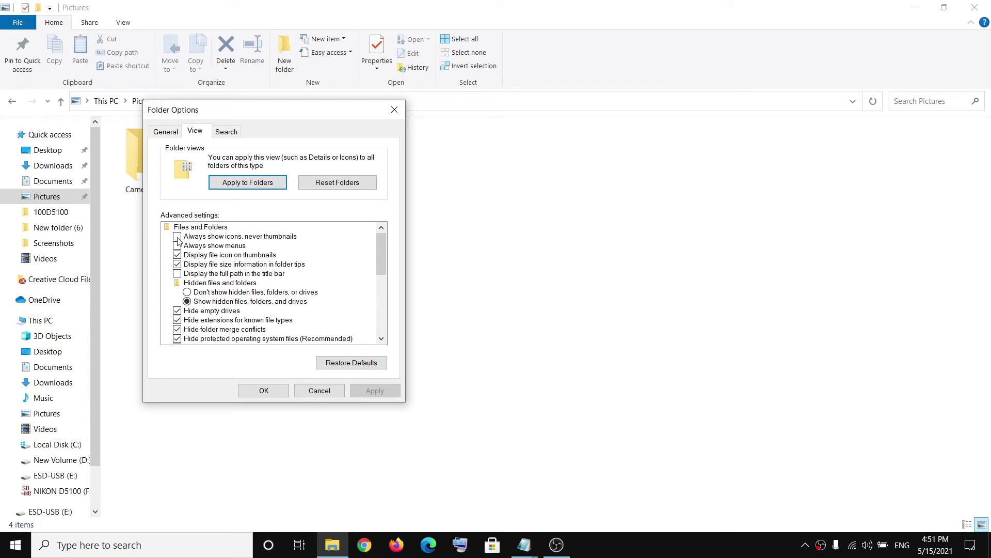
click(265, 390)
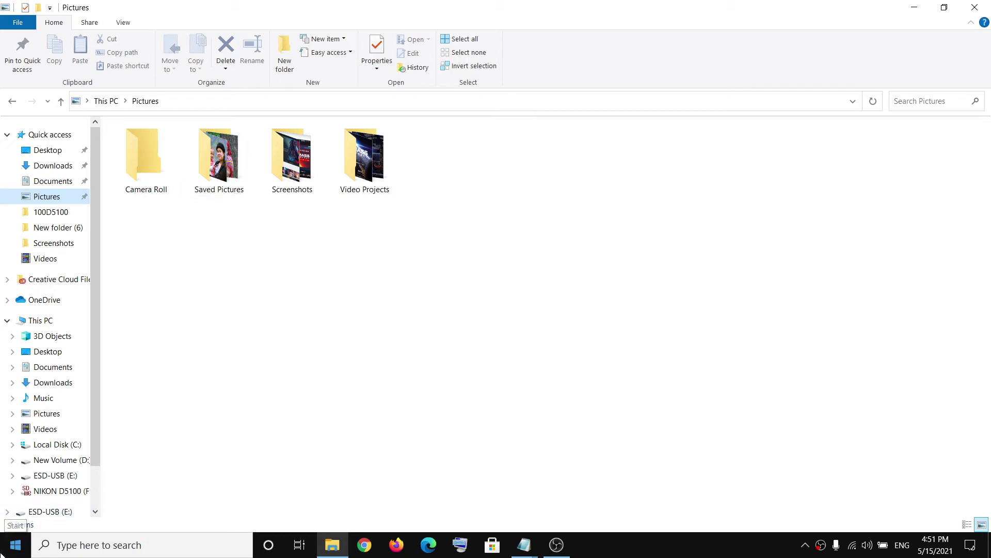
Step: From the Start menu's System page, reach System Properties via Advanced system settings
right_click(13, 553)
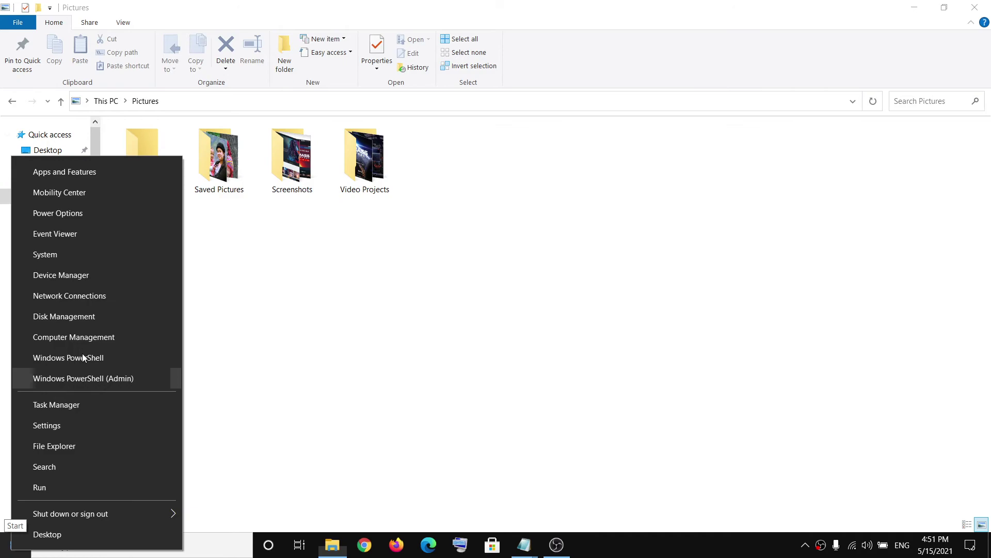
click(57, 255)
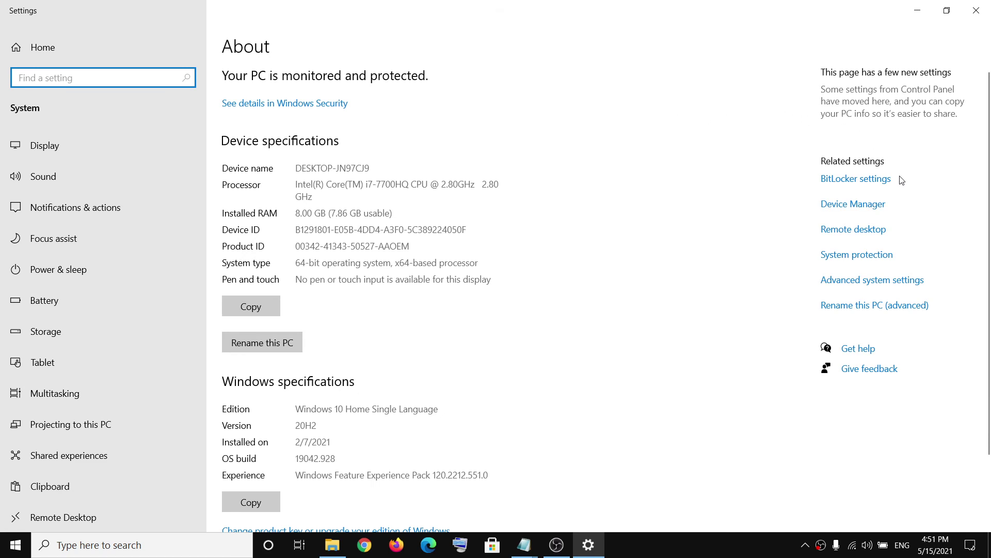
click(868, 281)
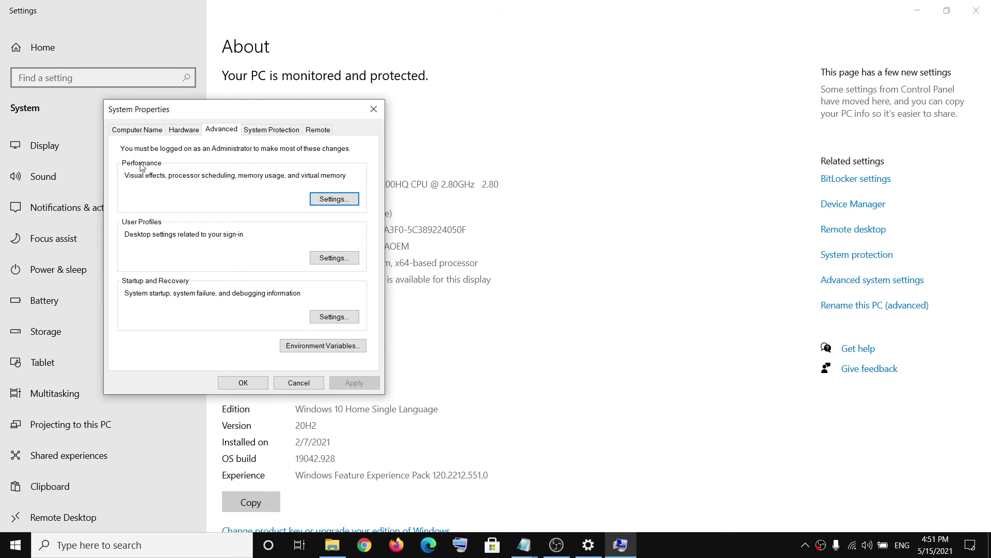
Step: In Performance Options, enable 'Show thumbnails instead of icons' and apply it
click(338, 203)
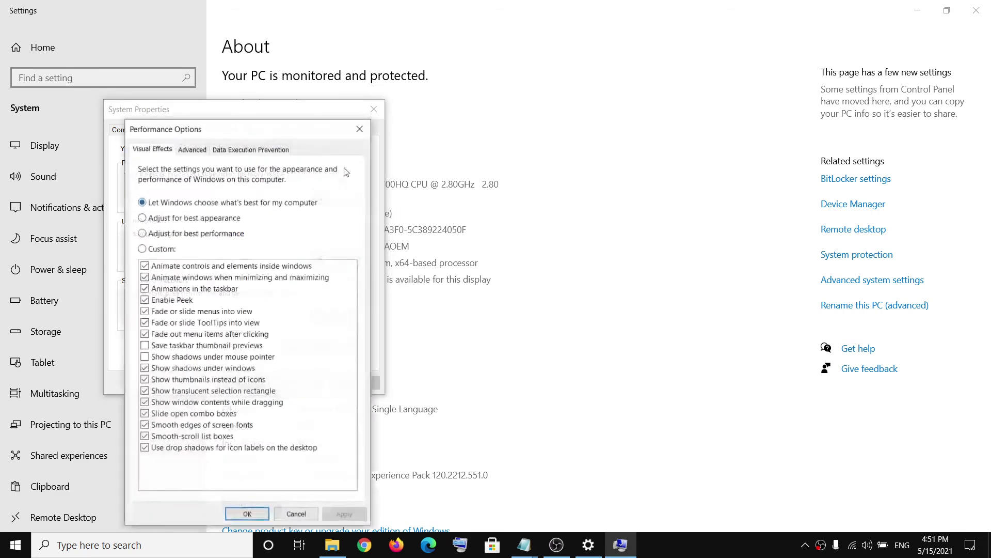
drag(288, 128, 466, 83)
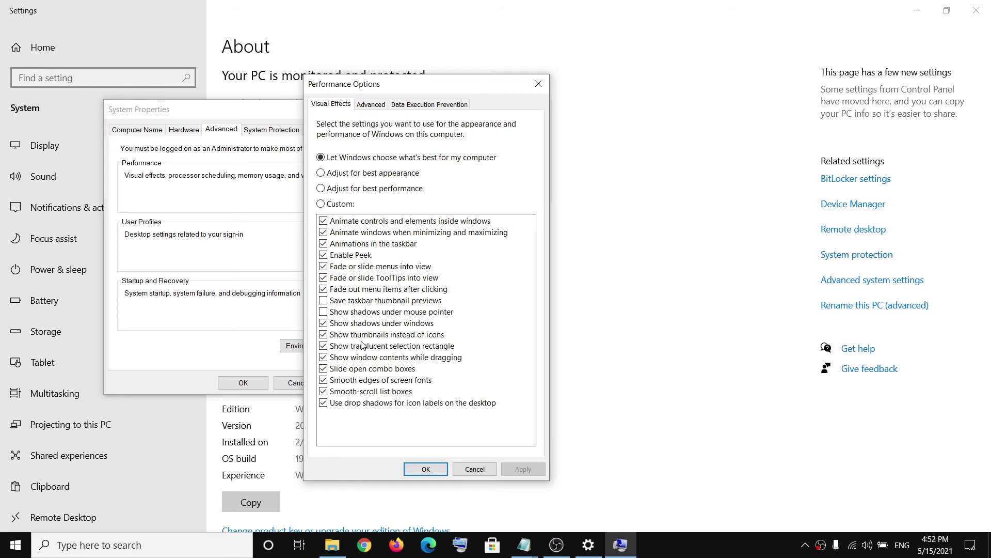
click(329, 339)
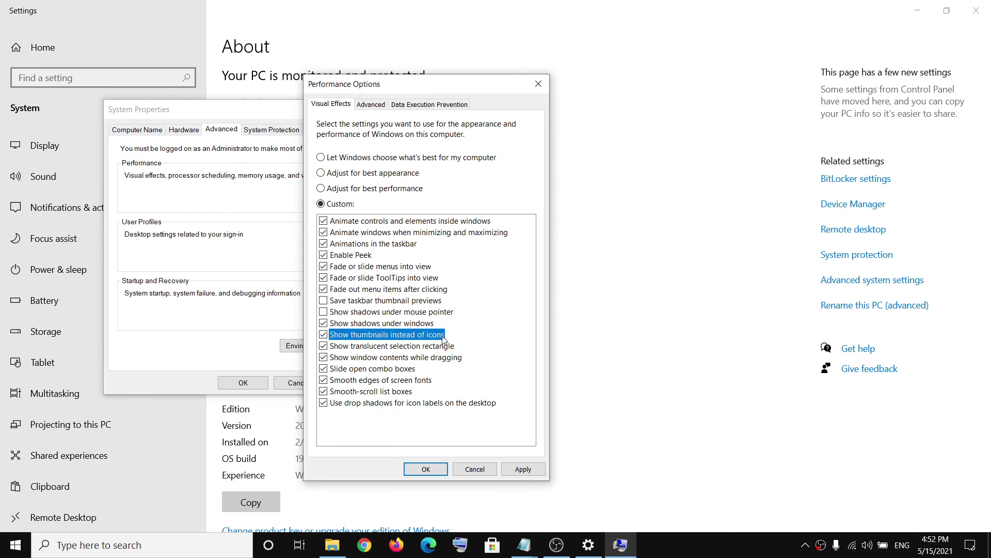
click(526, 473)
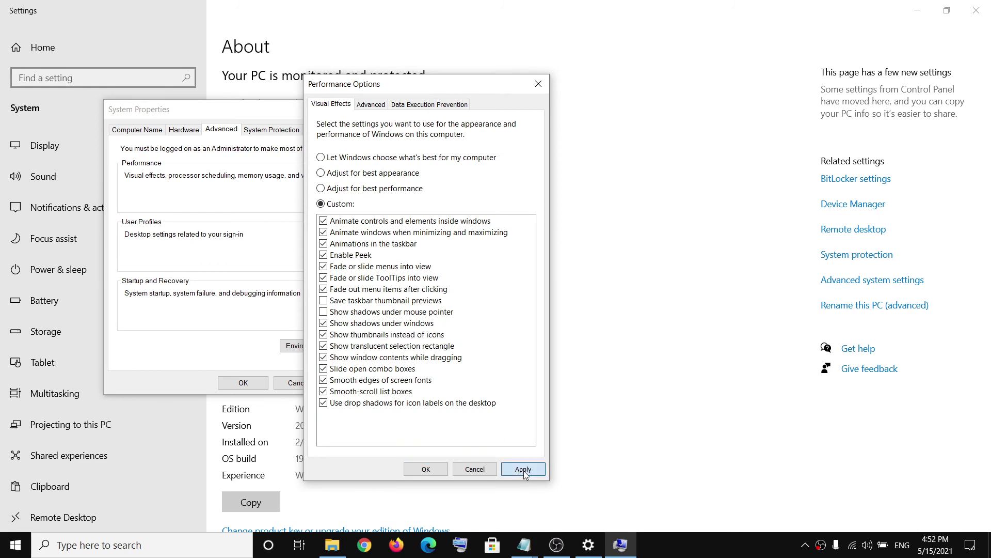
click(429, 469)
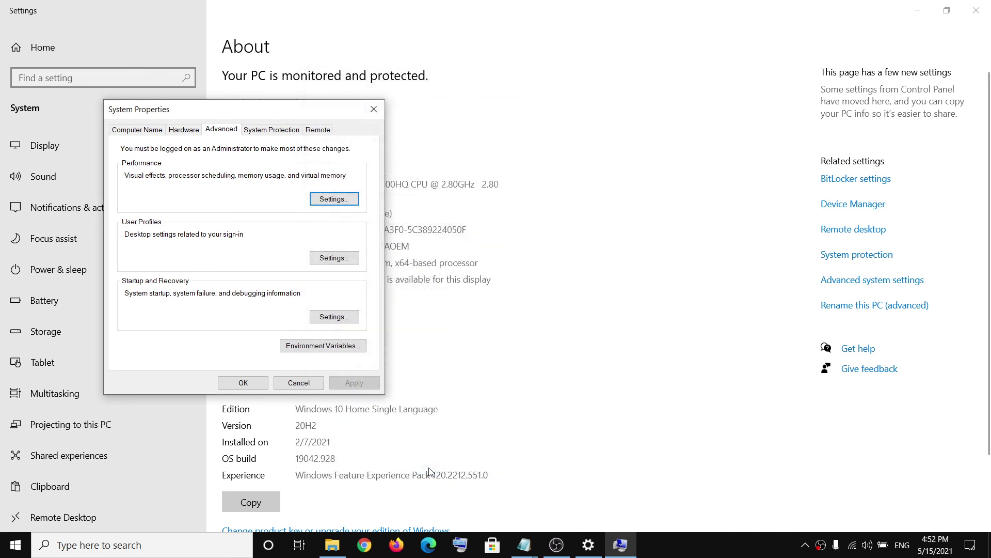
Step: Close System Properties and return to the Pictures folder window
click(256, 385)
click(332, 545)
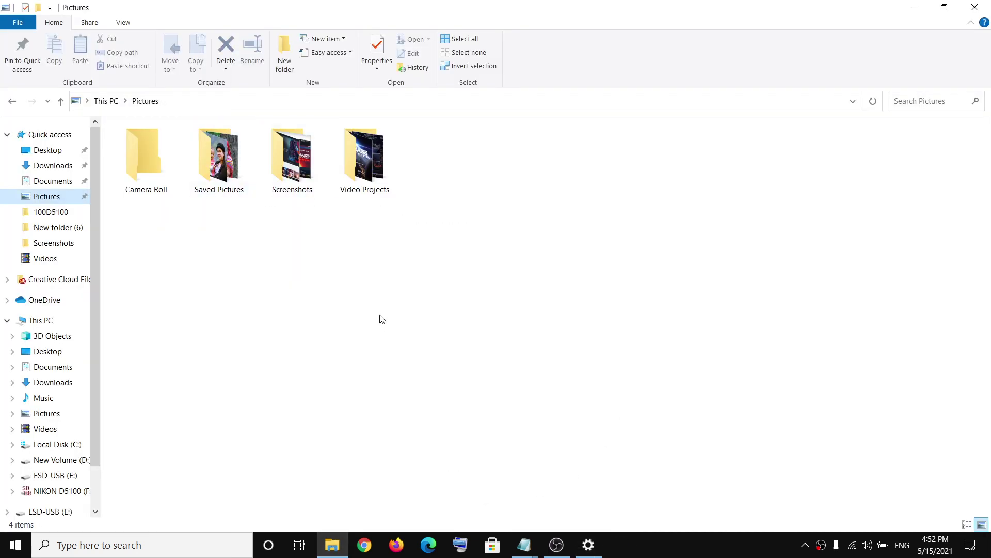
right_click(378, 302)
click(419, 354)
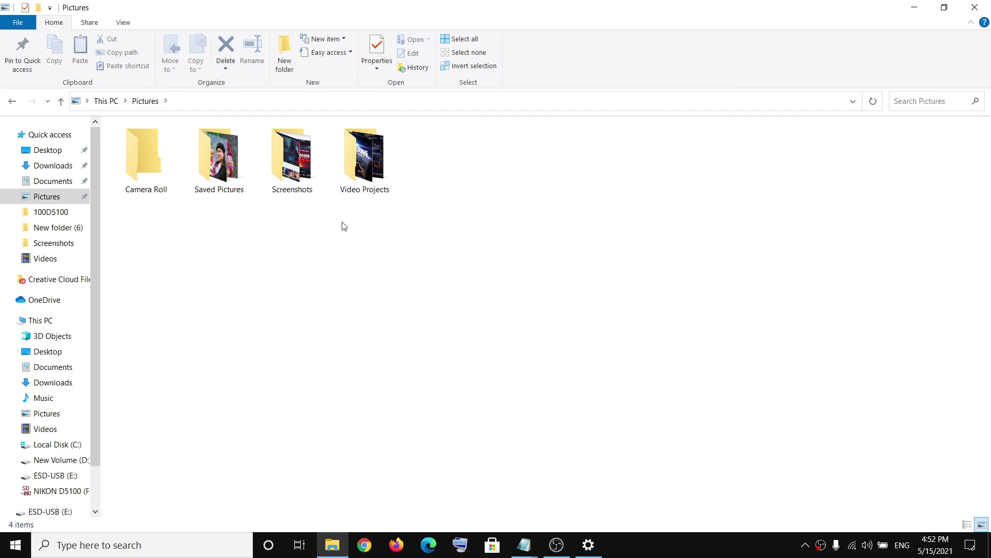
click(709, 553)
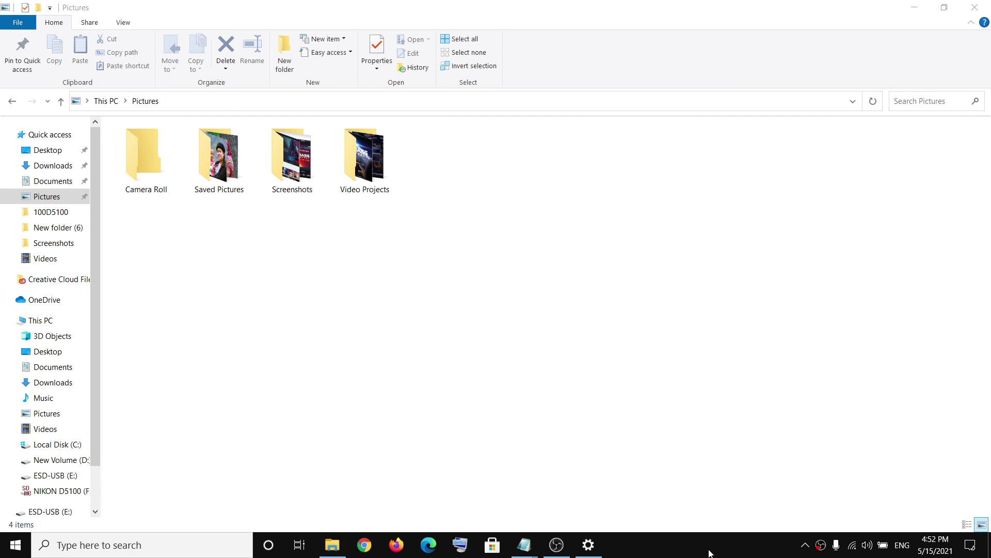